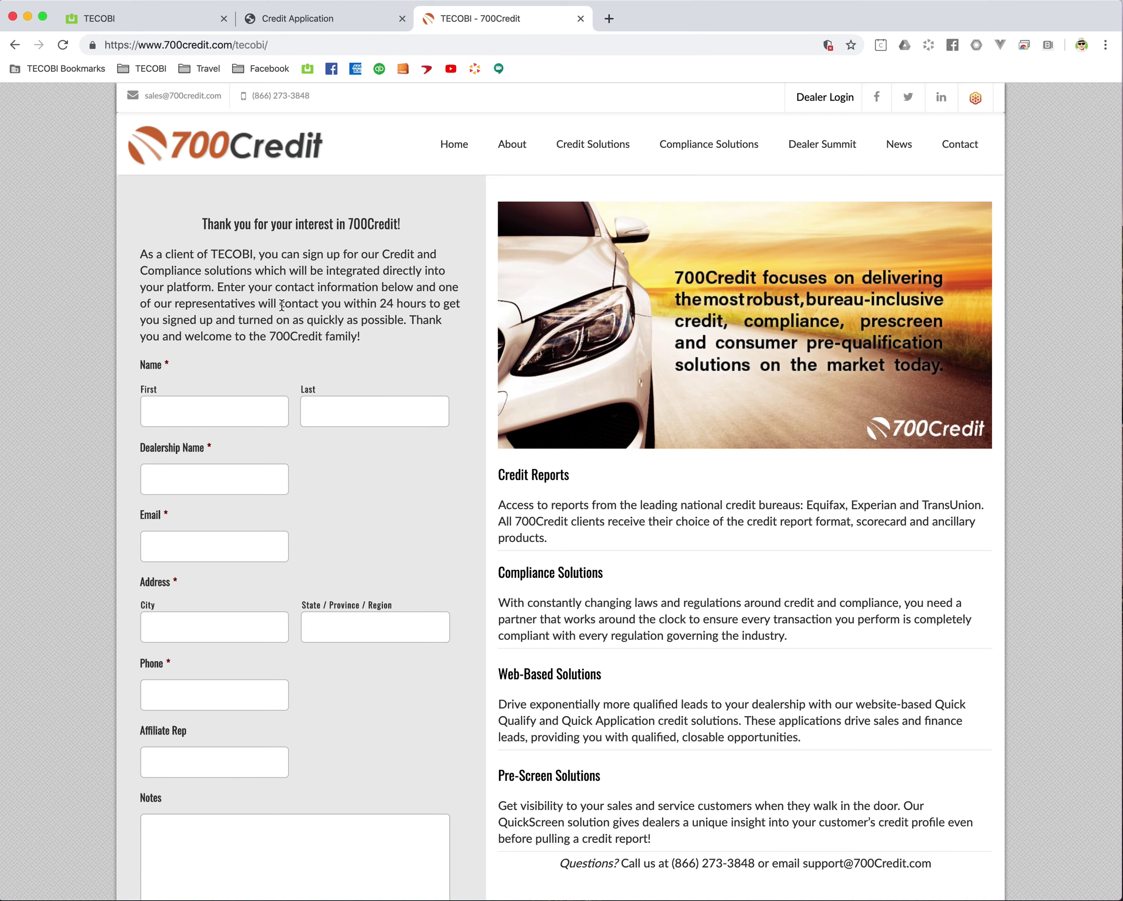
Step: Close the existing Credit Application page and return to the lead's message conversation in TECOBI
scroll(284, 301, down, 1)
scroll(283, 302, down, 1)
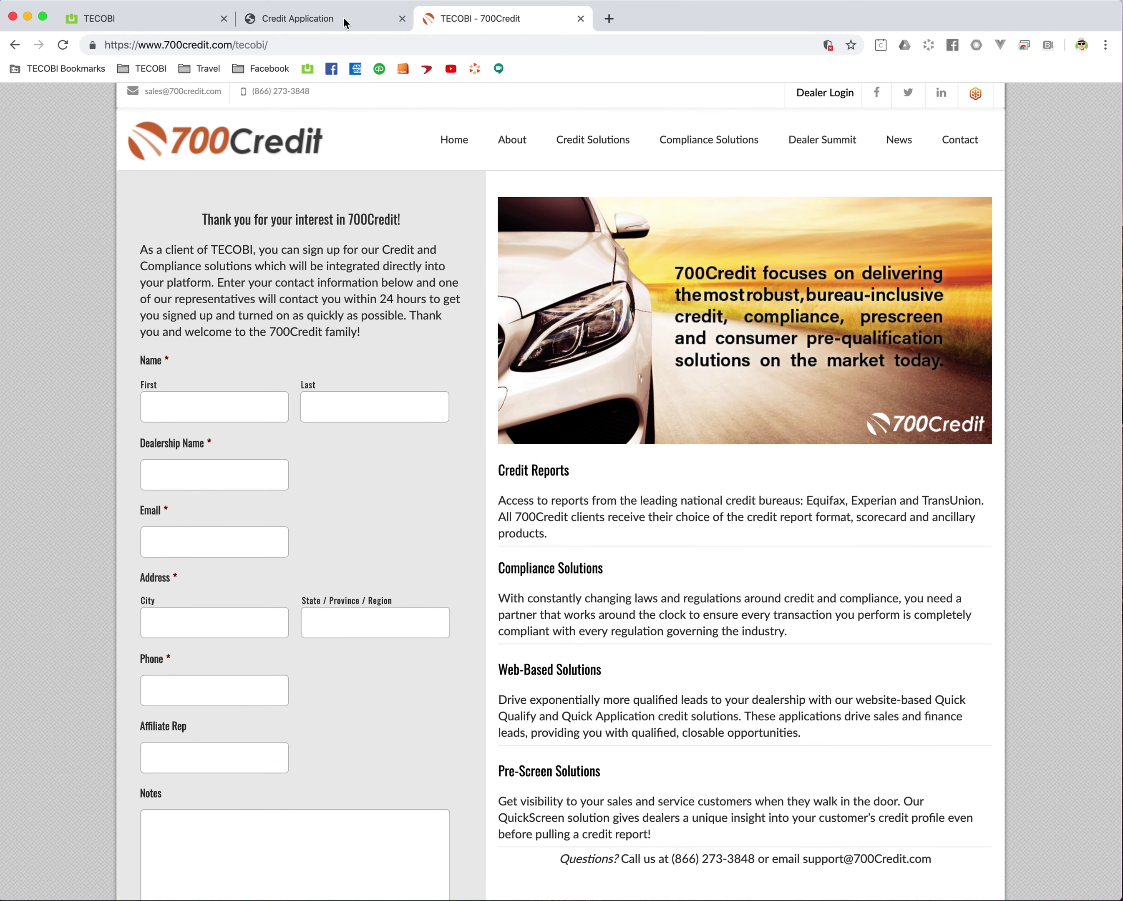
click(401, 19)
click(187, 20)
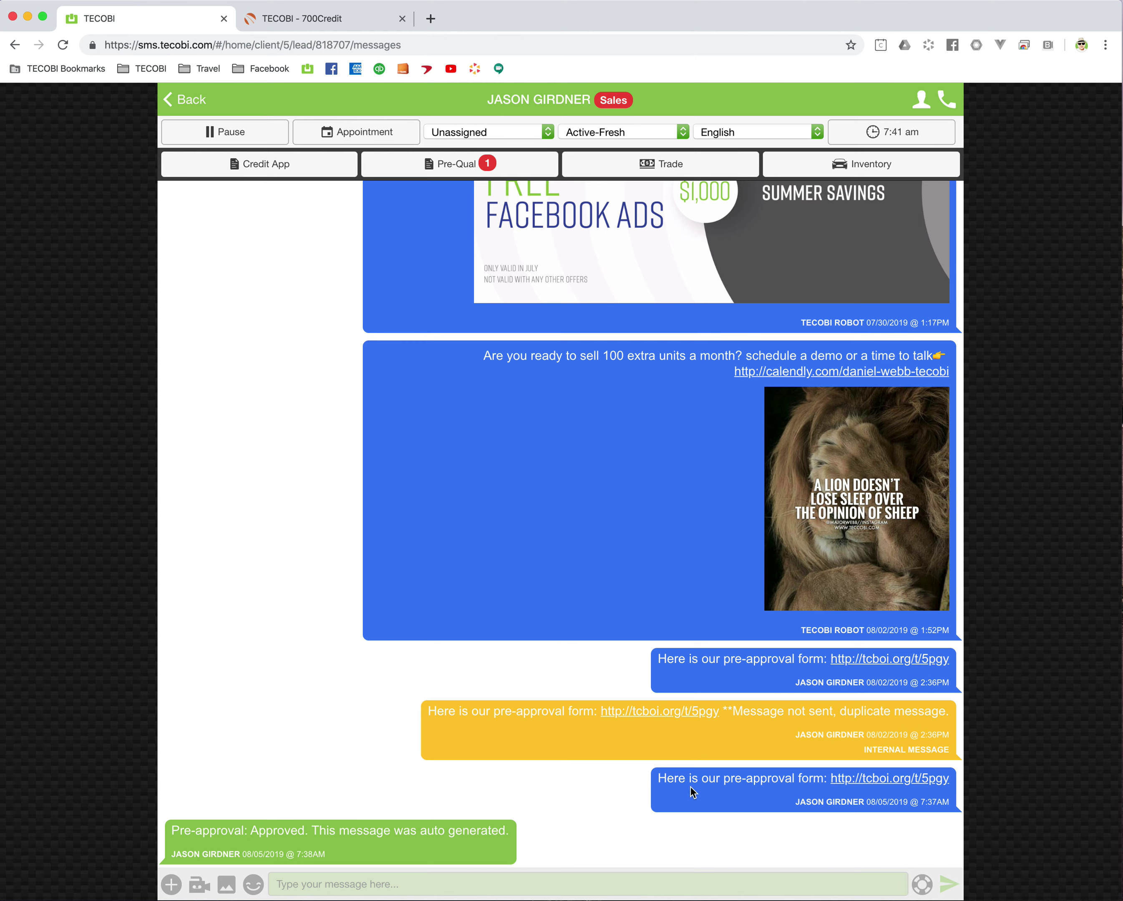
Step: Review the lead's pre-qualification summary through to the end, and close it
click(477, 167)
click(471, 356)
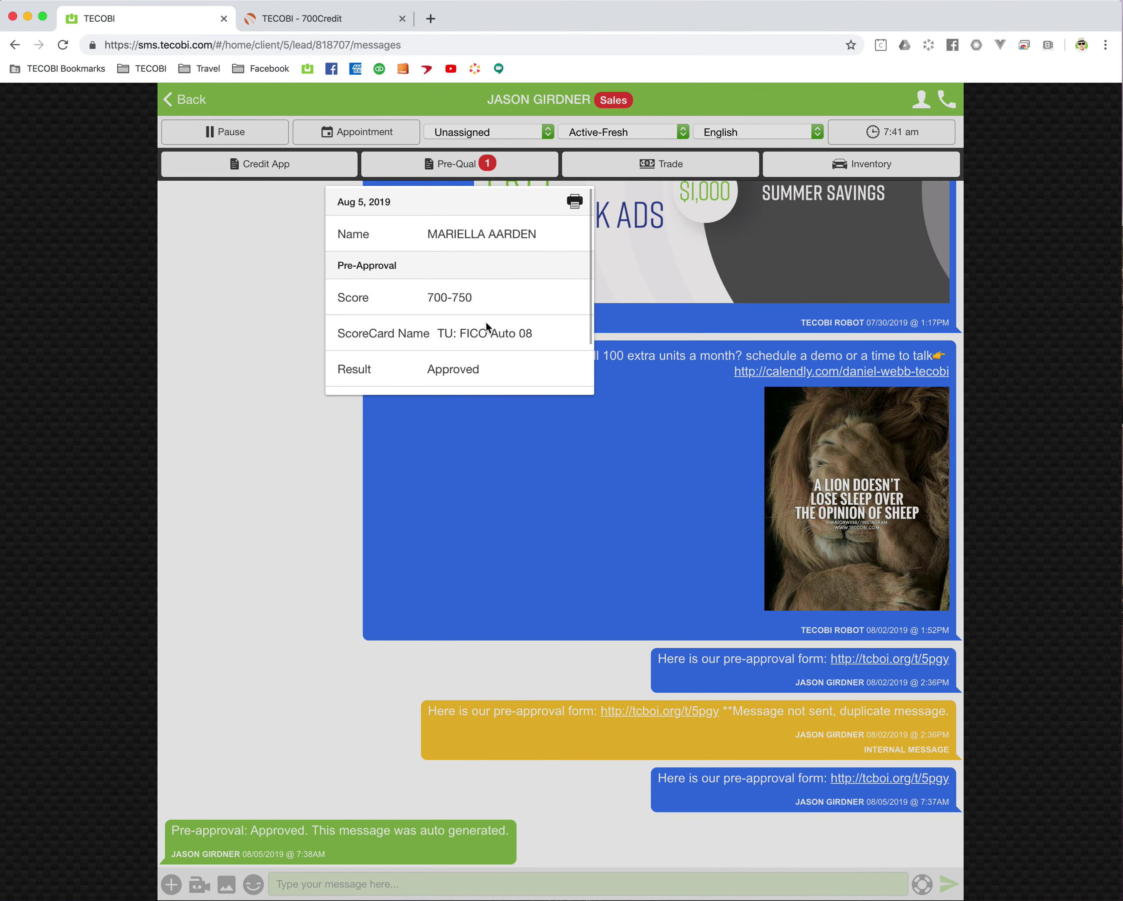
scroll(482, 313, down, 2)
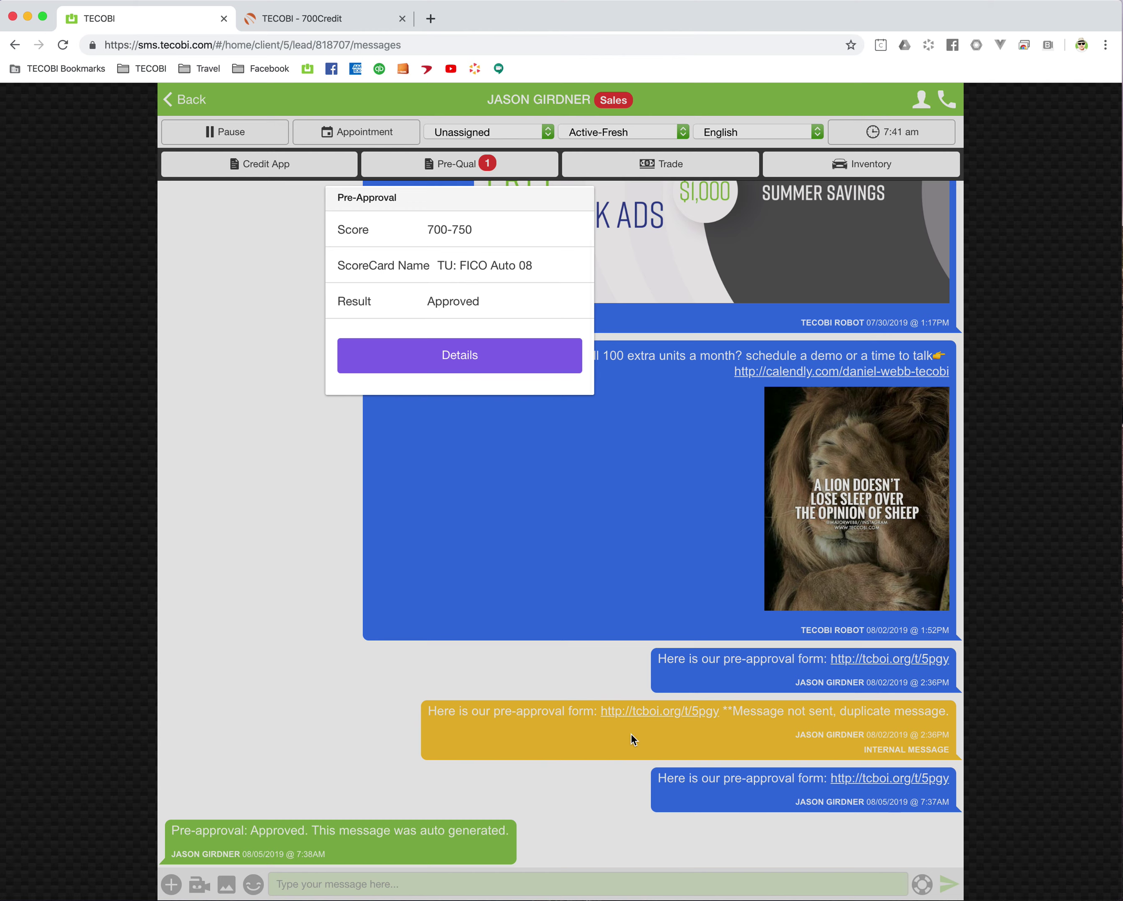
click(528, 669)
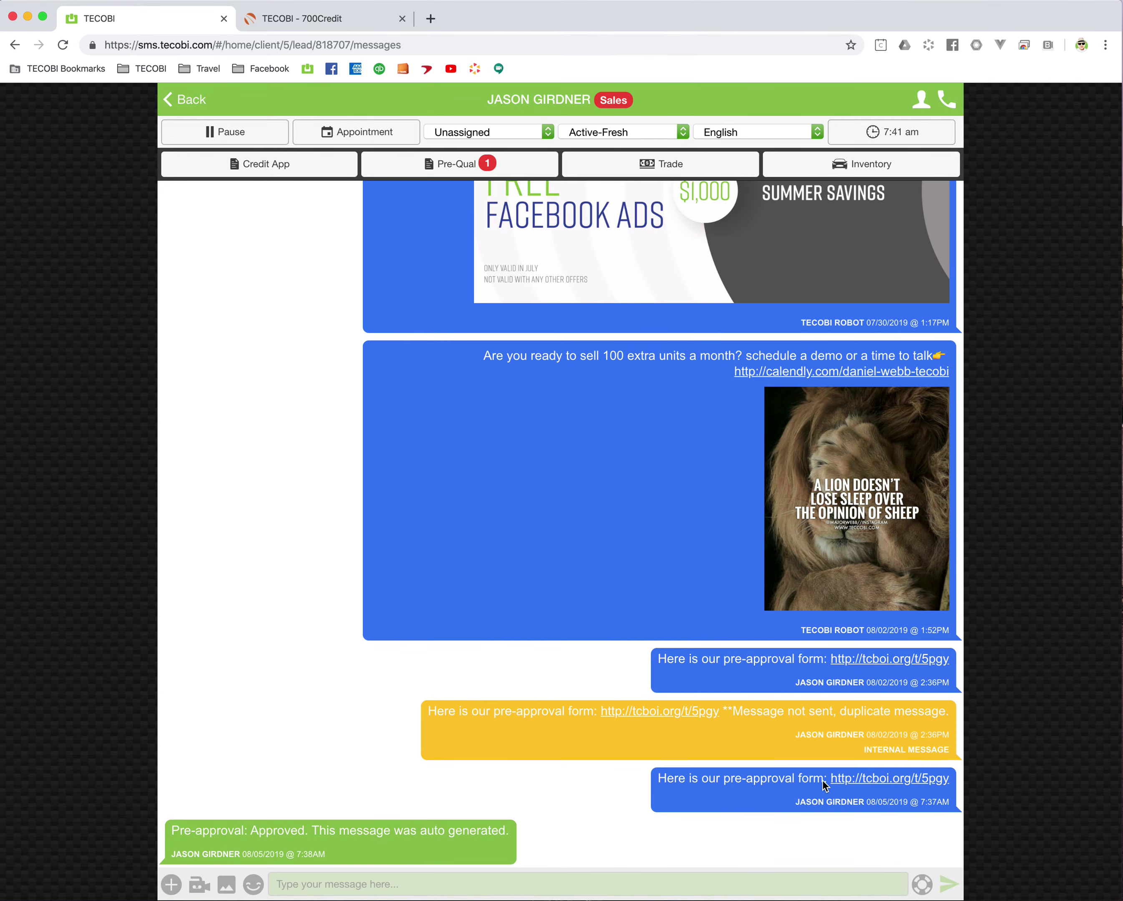
Step: Open the most recent pre-approval form link from the conversation and show the form in a phone-sized device preview
click(869, 785)
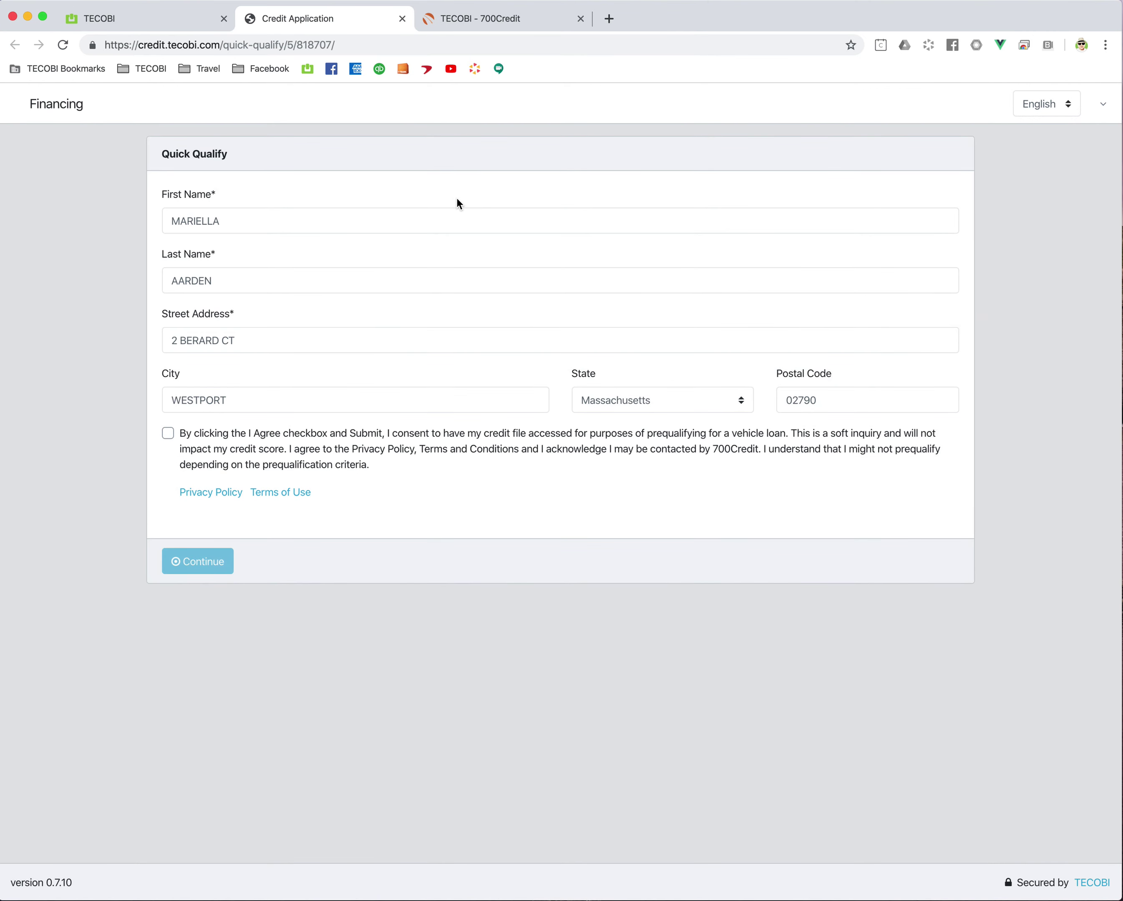
right_click(86, 284)
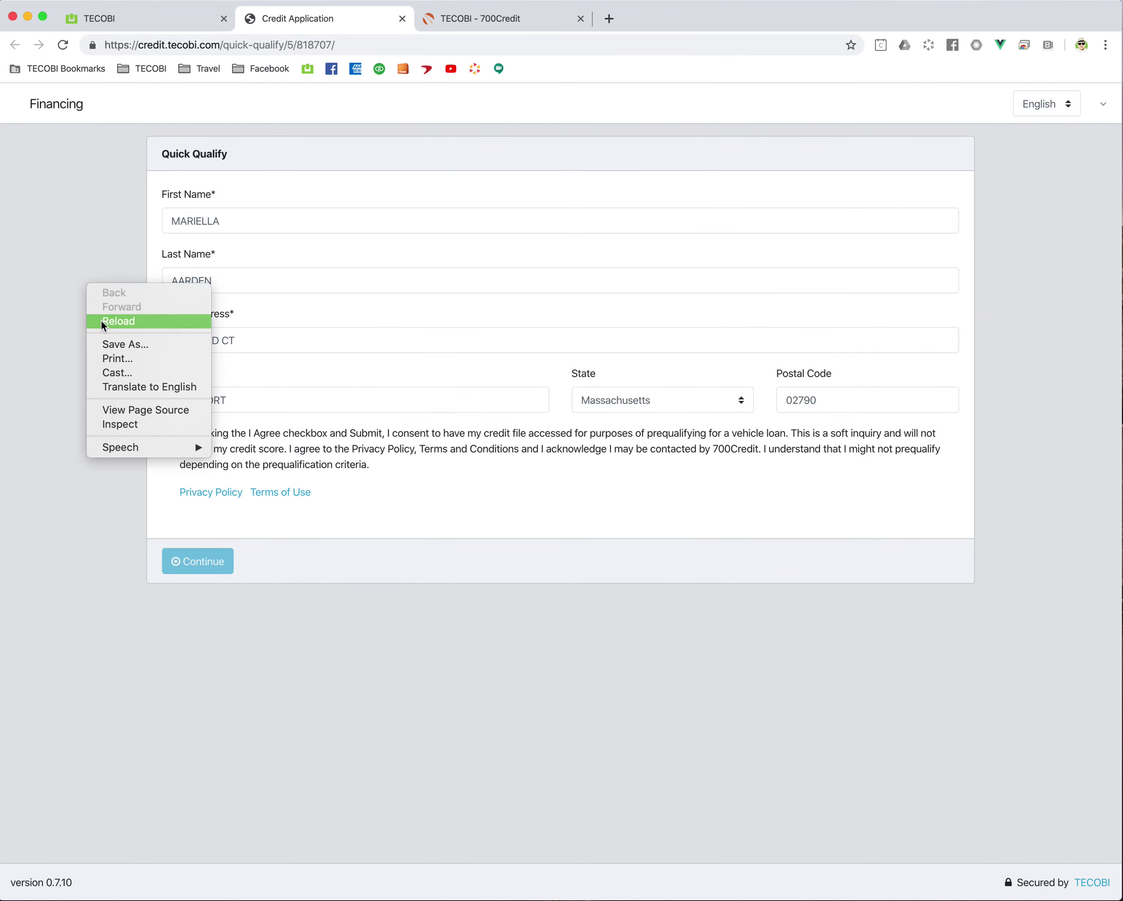
click(153, 421)
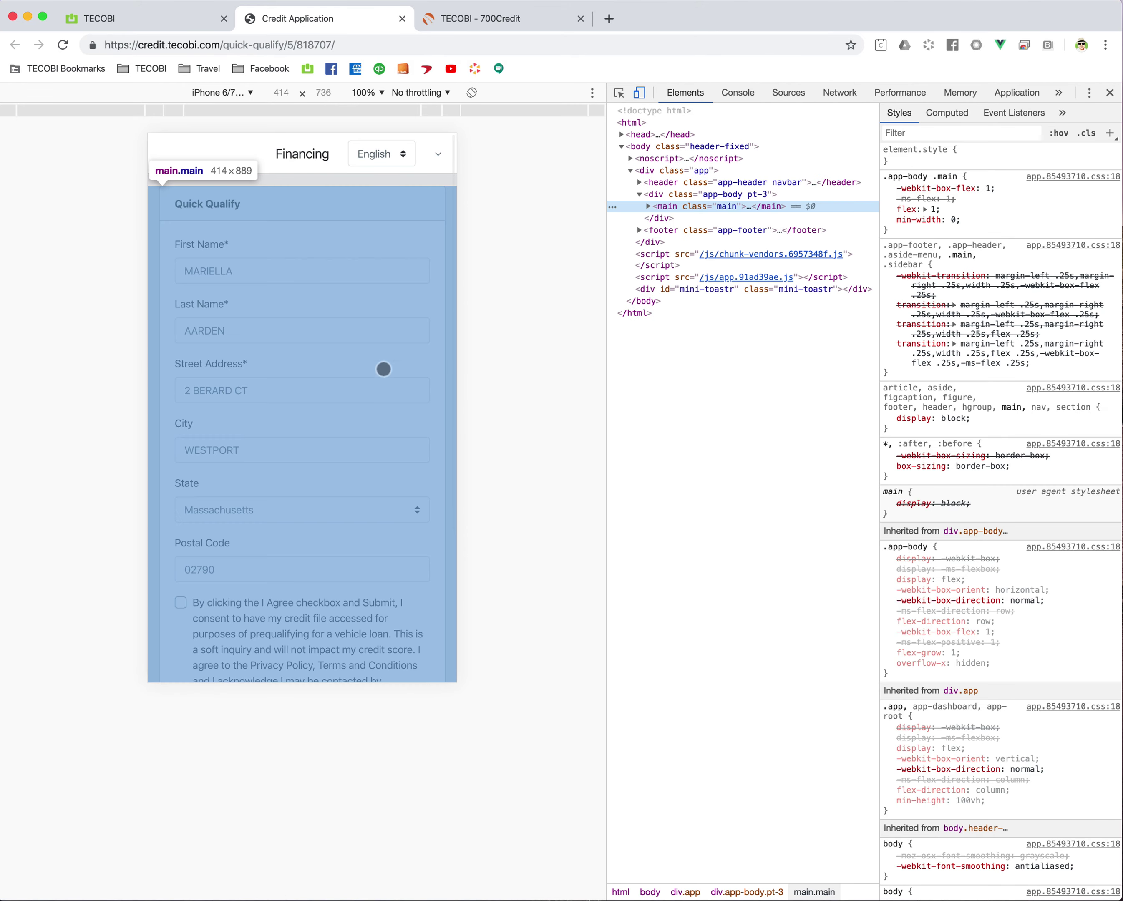
click(102, 271)
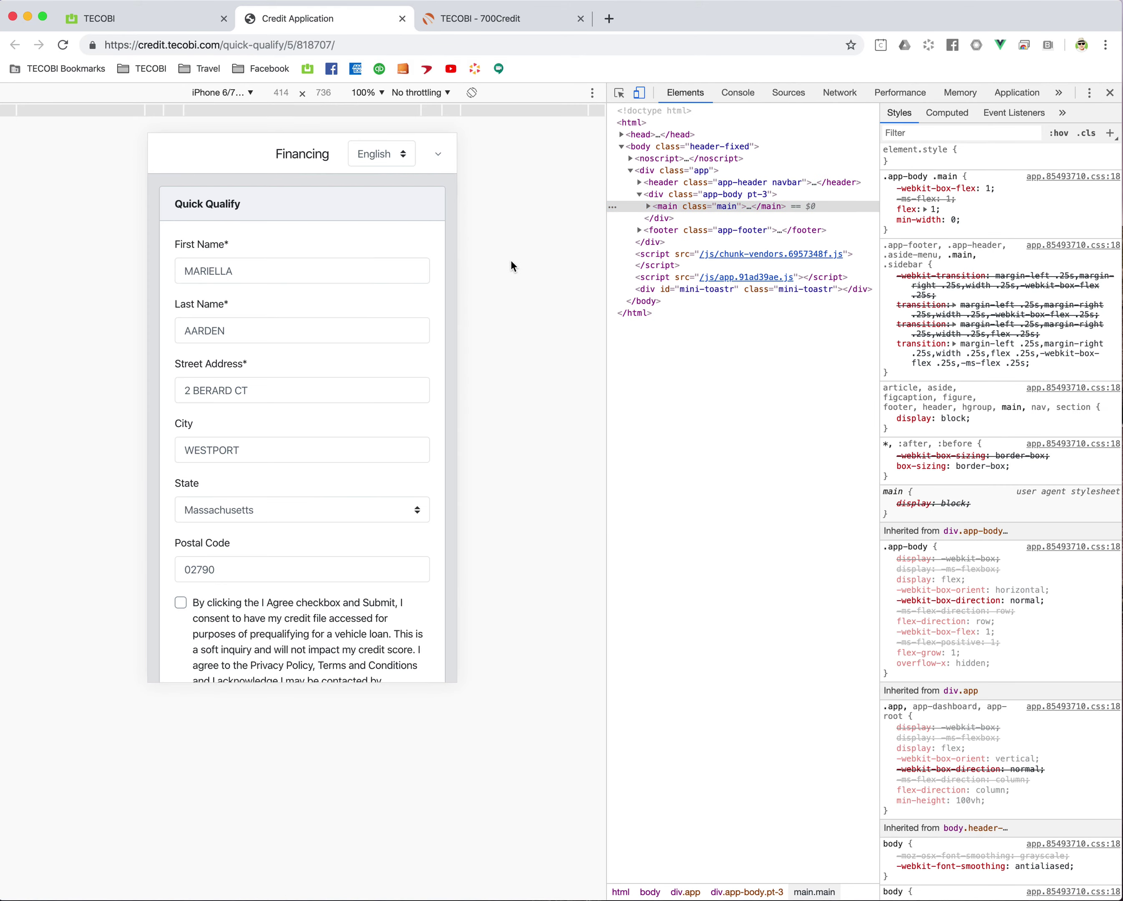
Step: Preview the Quick Qualify form in Español and restore its language to English
click(372, 159)
click(373, 167)
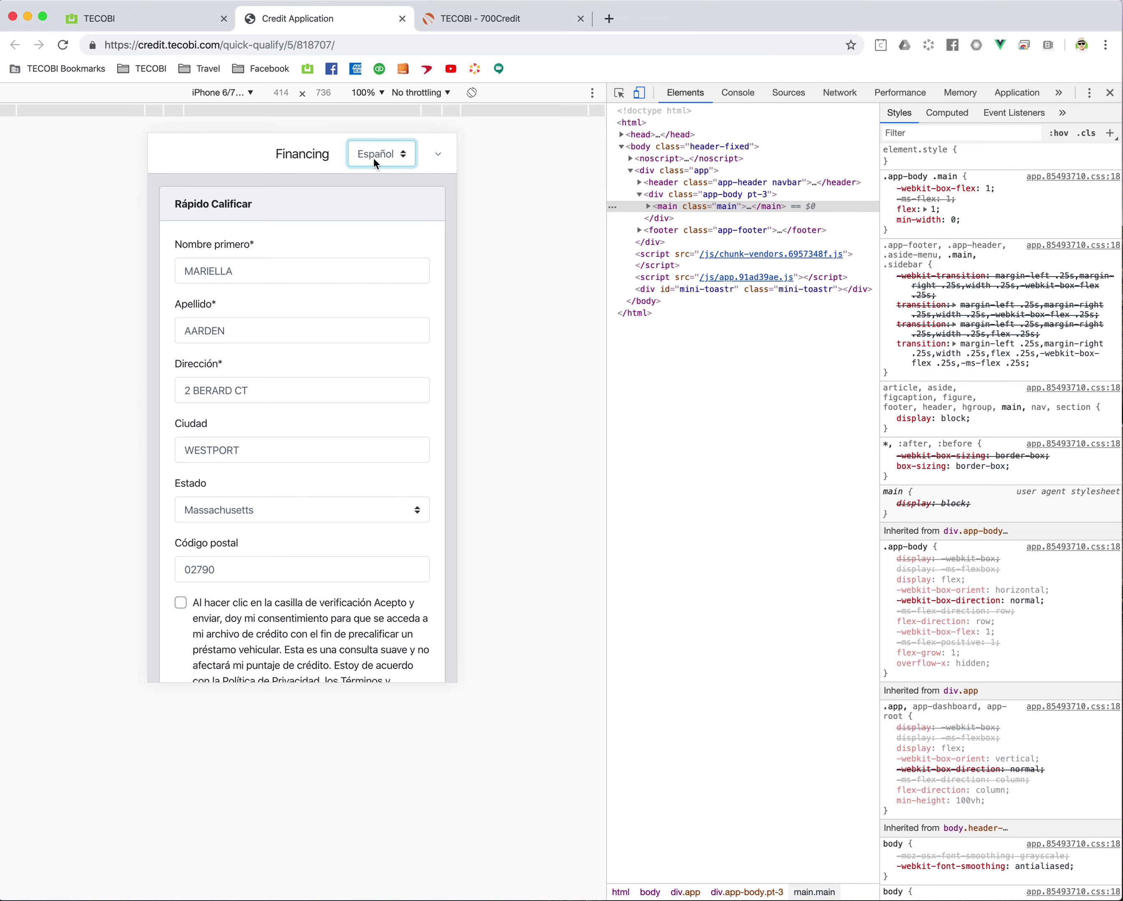
click(374, 157)
click(372, 136)
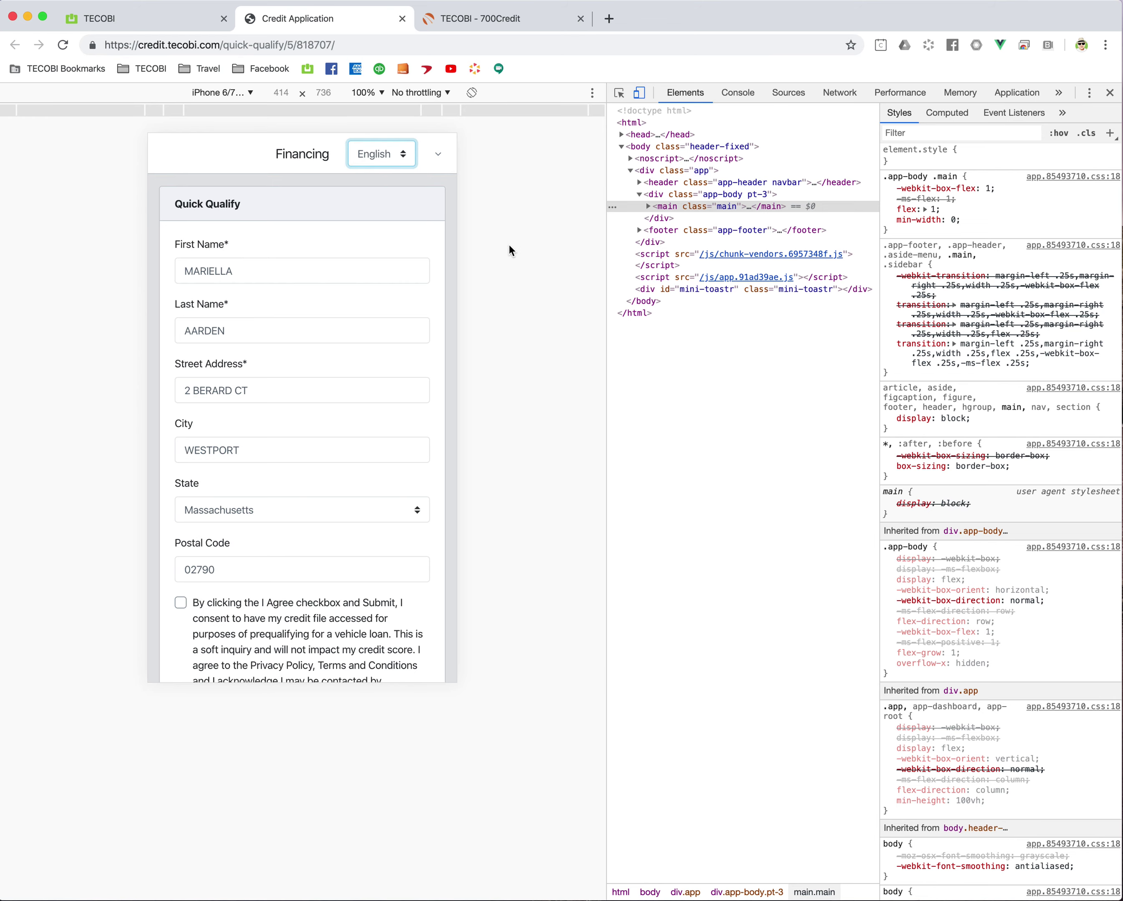
Step: Accept the soft credit inquiry consent and submit the prefilled Quick Qualify form
click(261, 205)
scroll(316, 222, down, 1)
scroll(316, 220, up, 2)
scroll(272, 392, down, 2)
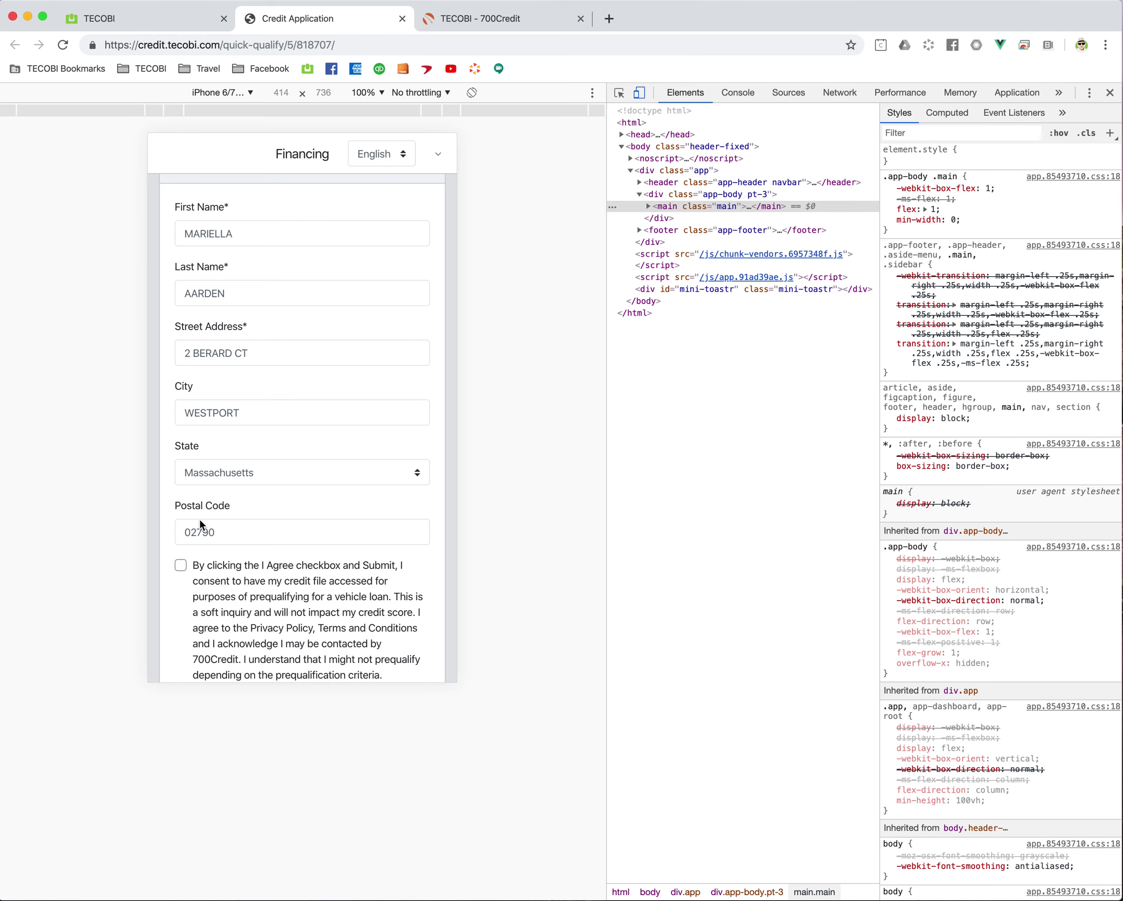
click(181, 564)
scroll(363, 447, down, 3)
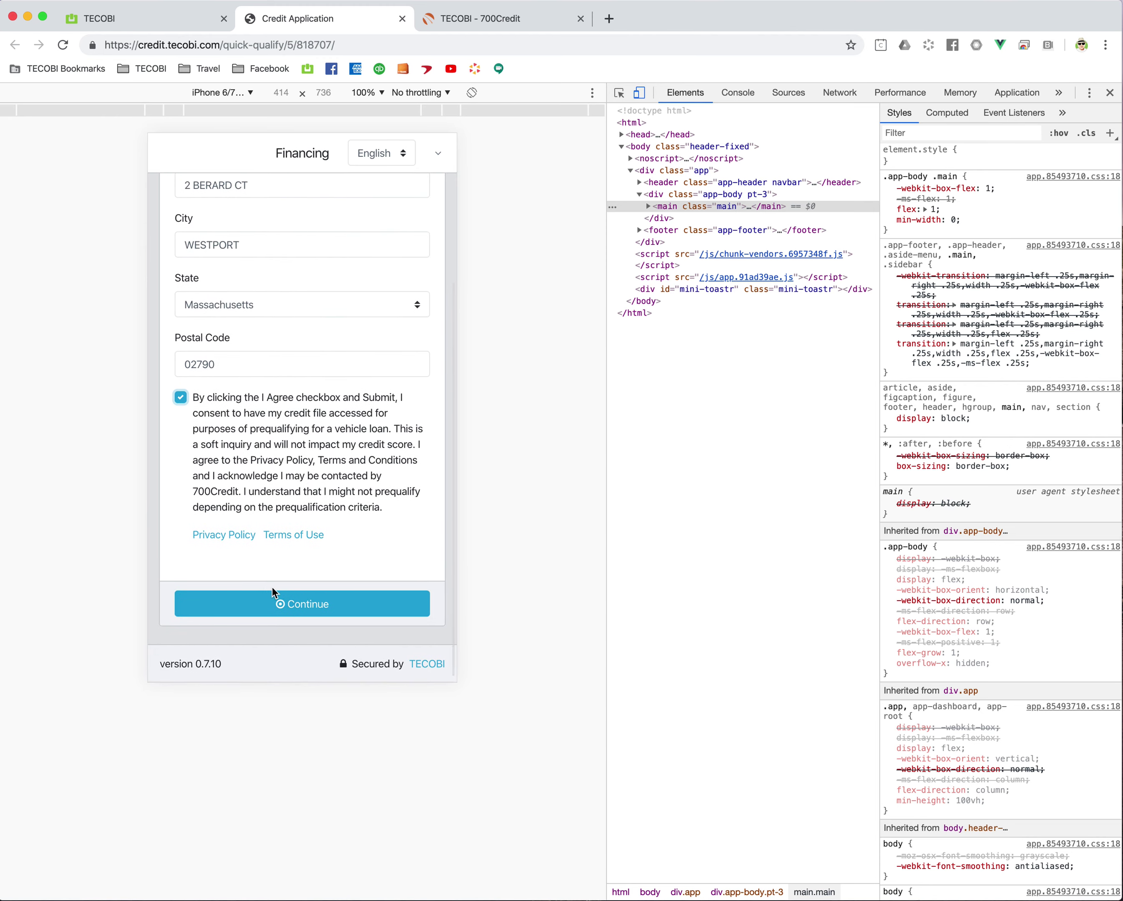
click(287, 606)
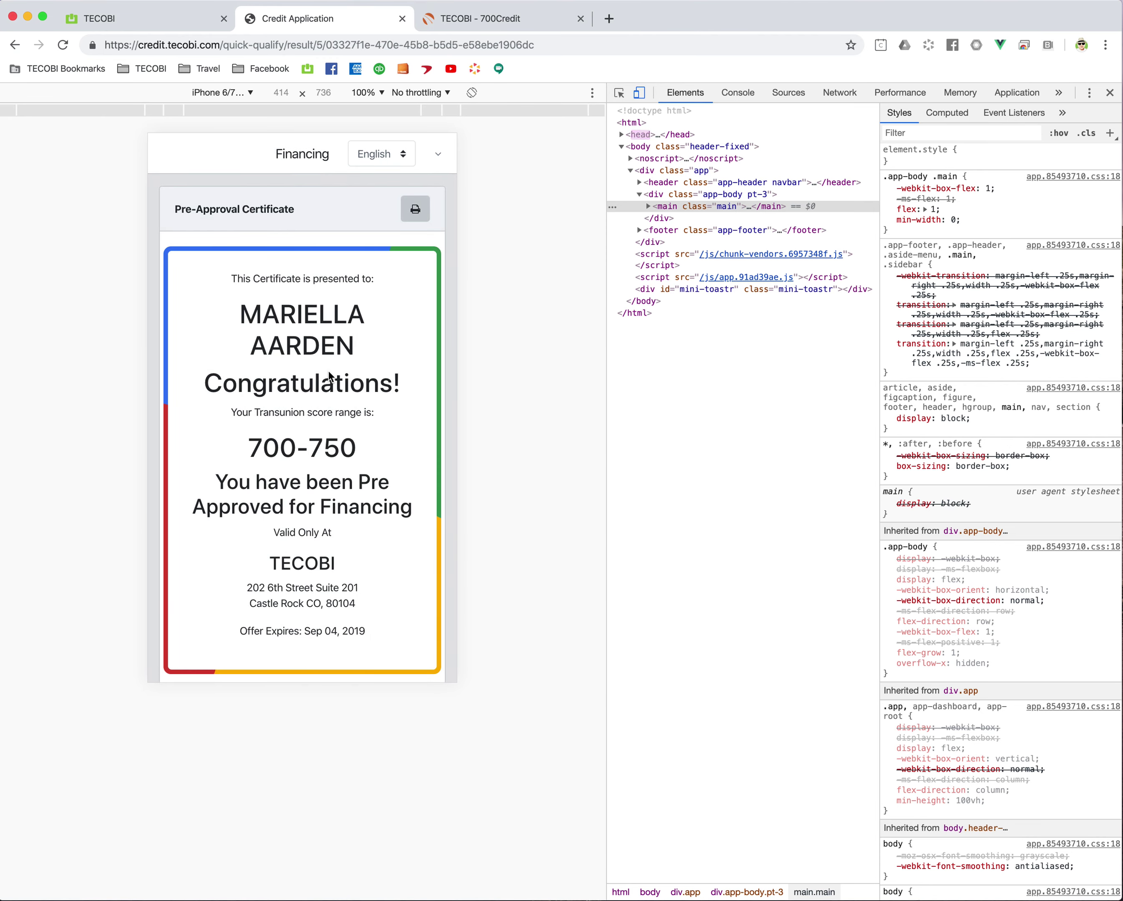
Step: Look over the Pre-Approval Certificate and return to the lead's conversation to check the automatic pre-approval message
scroll(328, 377, down, 2)
scroll(319, 379, up, 2)
click(149, 24)
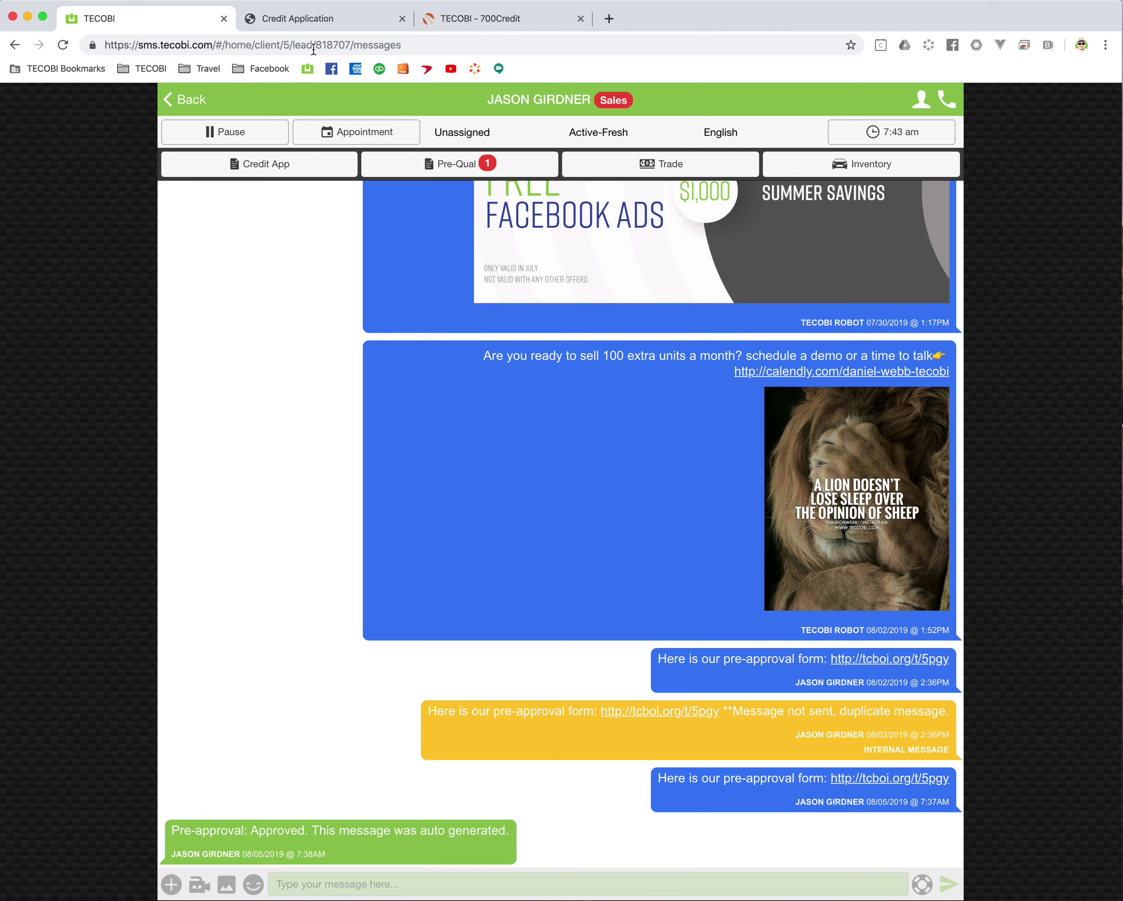
click(312, 22)
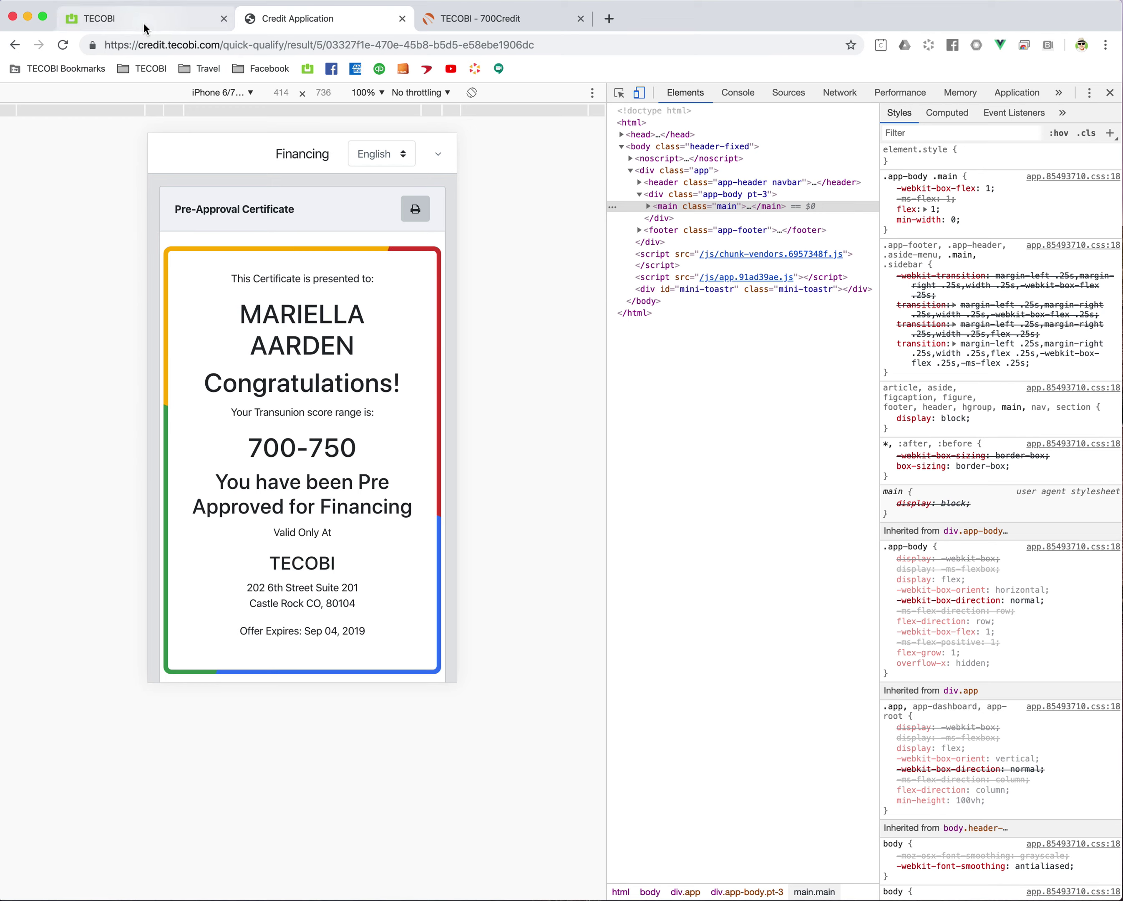
click(161, 26)
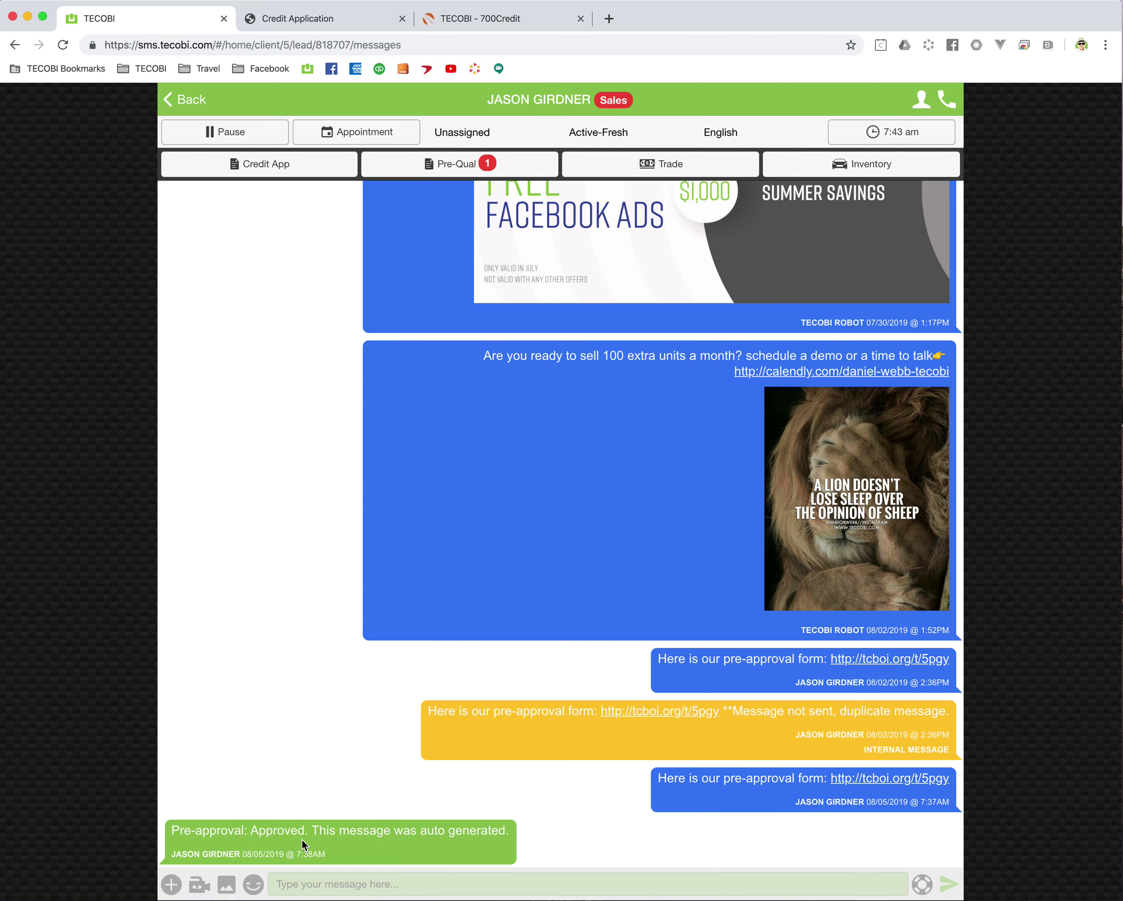
Step: Check the lead's pre-qualification summary and open its full details
click(463, 166)
scroll(433, 281, up, 3)
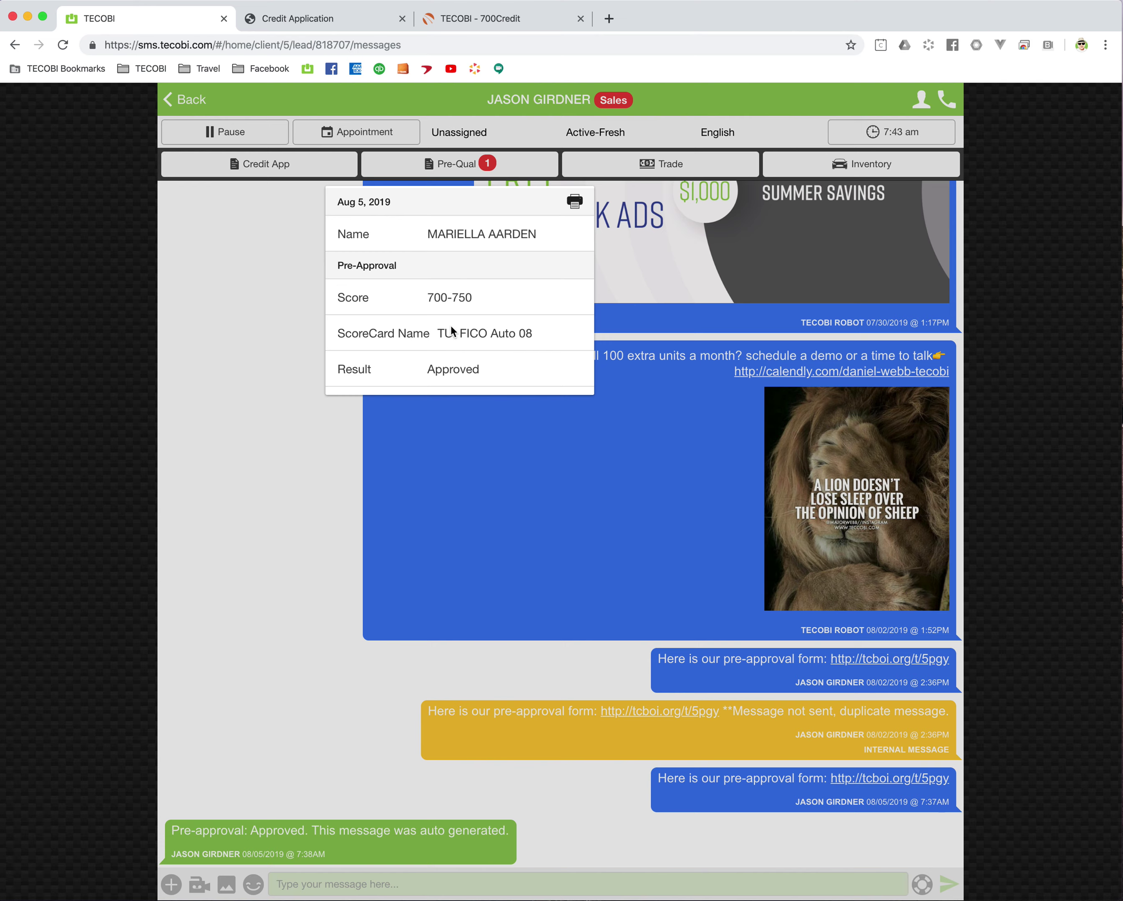
scroll(451, 325, down, 3)
click(464, 357)
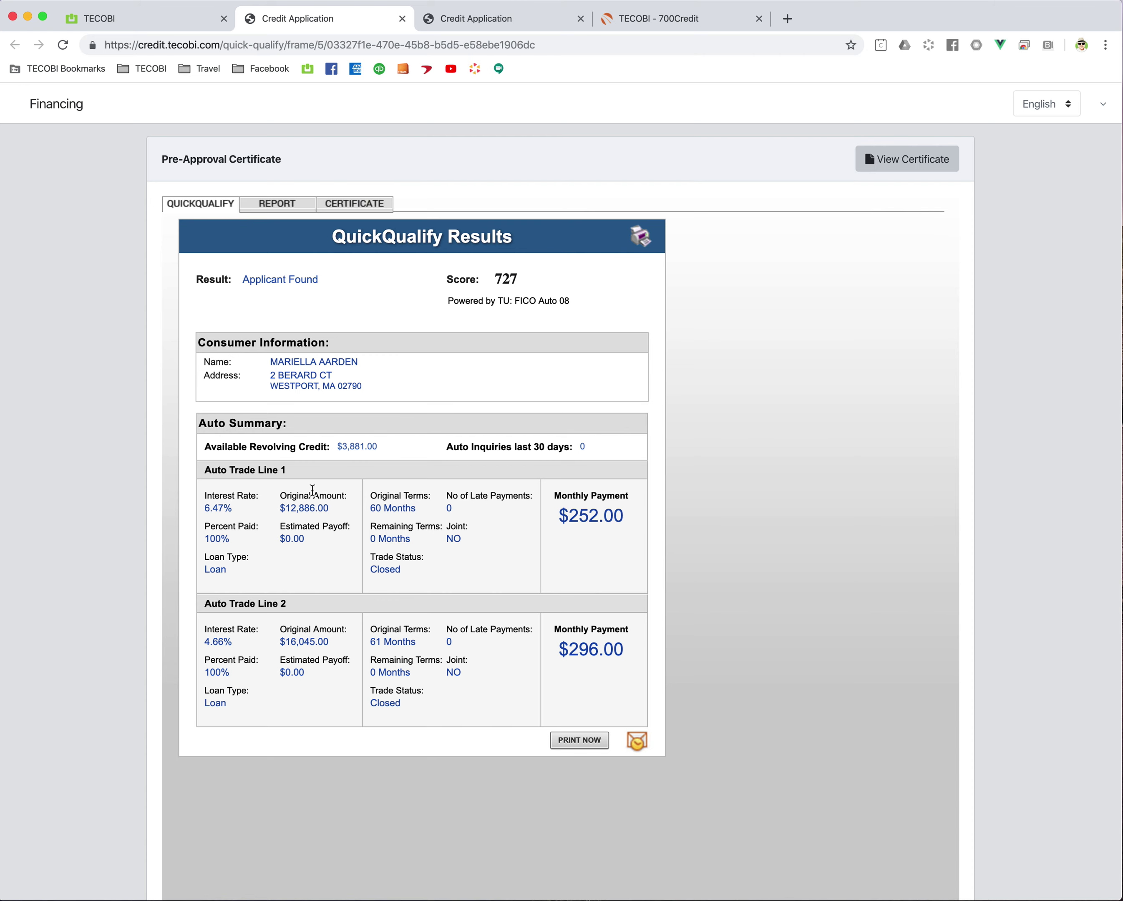
Step: Examine the full credit report, from the score and auto summaries through the revolving, credit line, installment and mortgage accounts to the inquiries
click(278, 209)
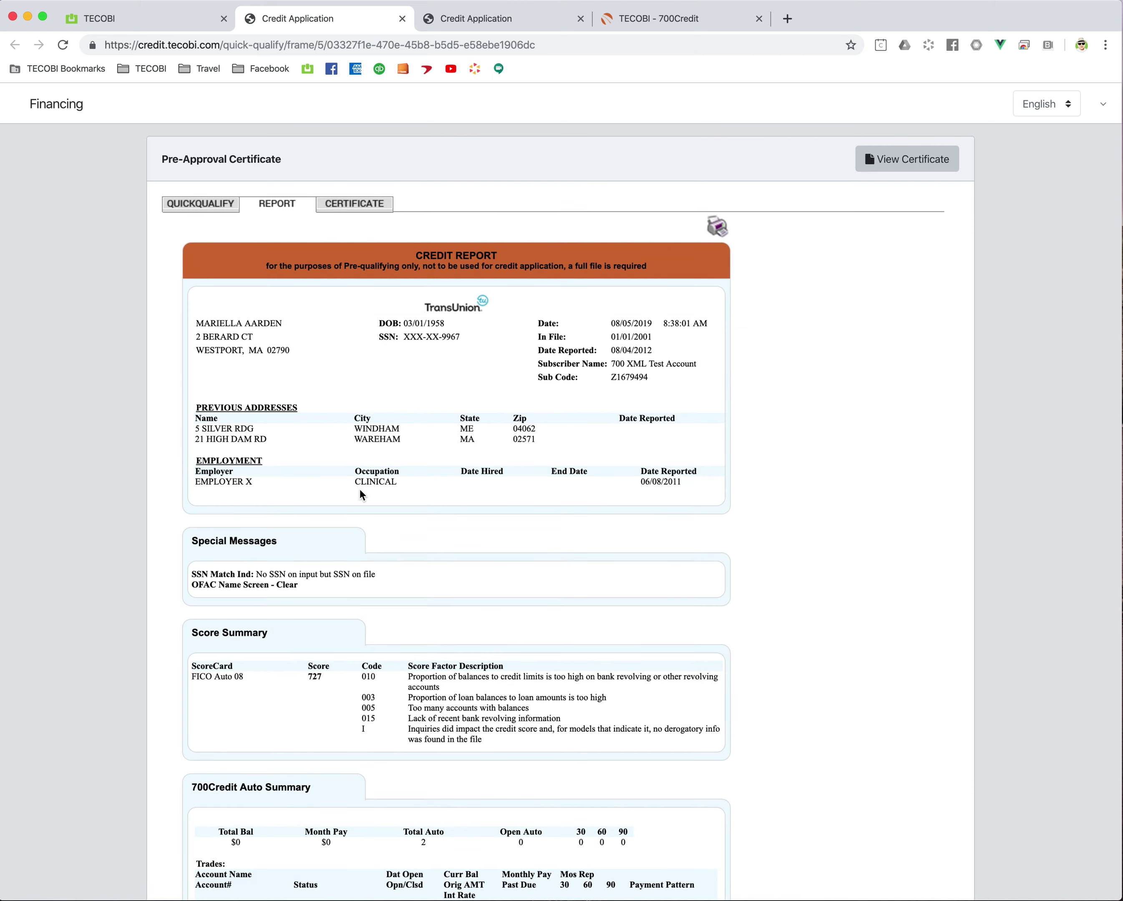
scroll(360, 492, down, 10)
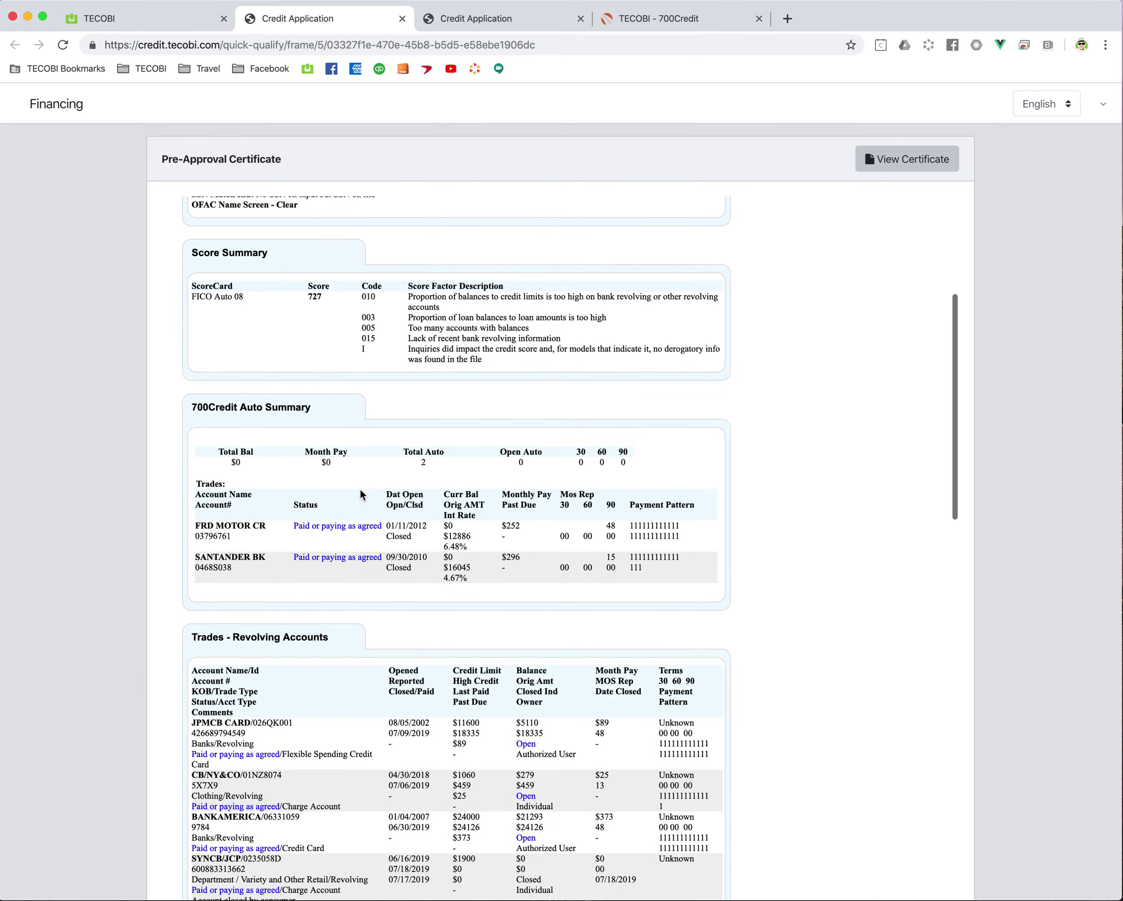
scroll(360, 491, down, 8)
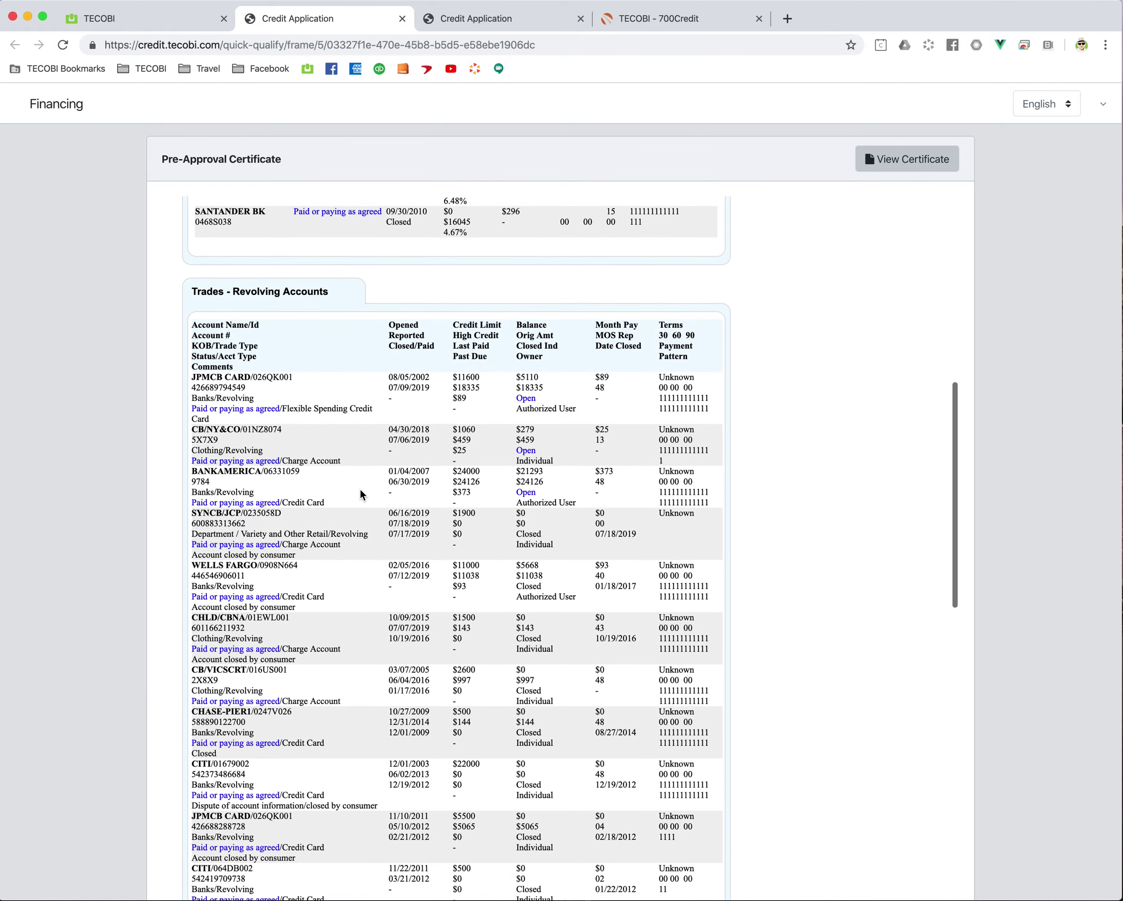
scroll(360, 493, down, 10)
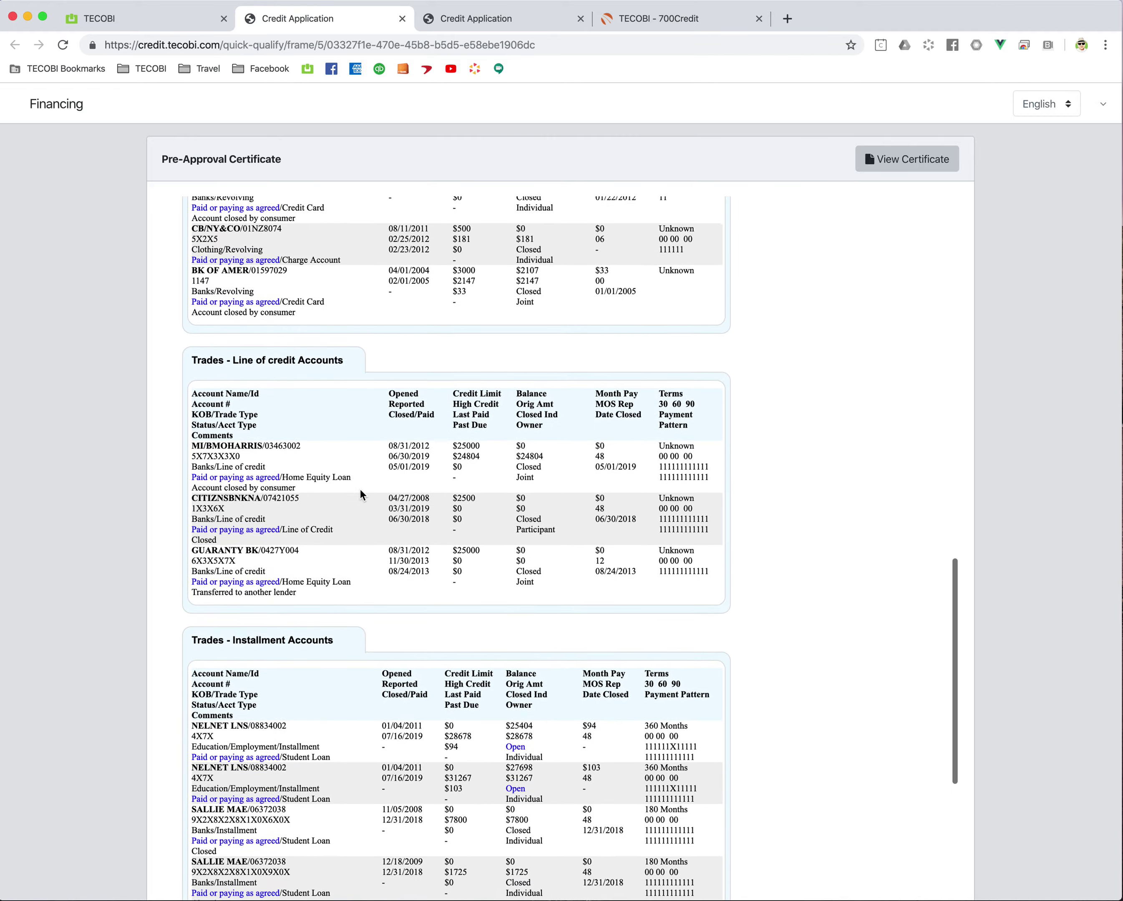
scroll(360, 493, up, 20)
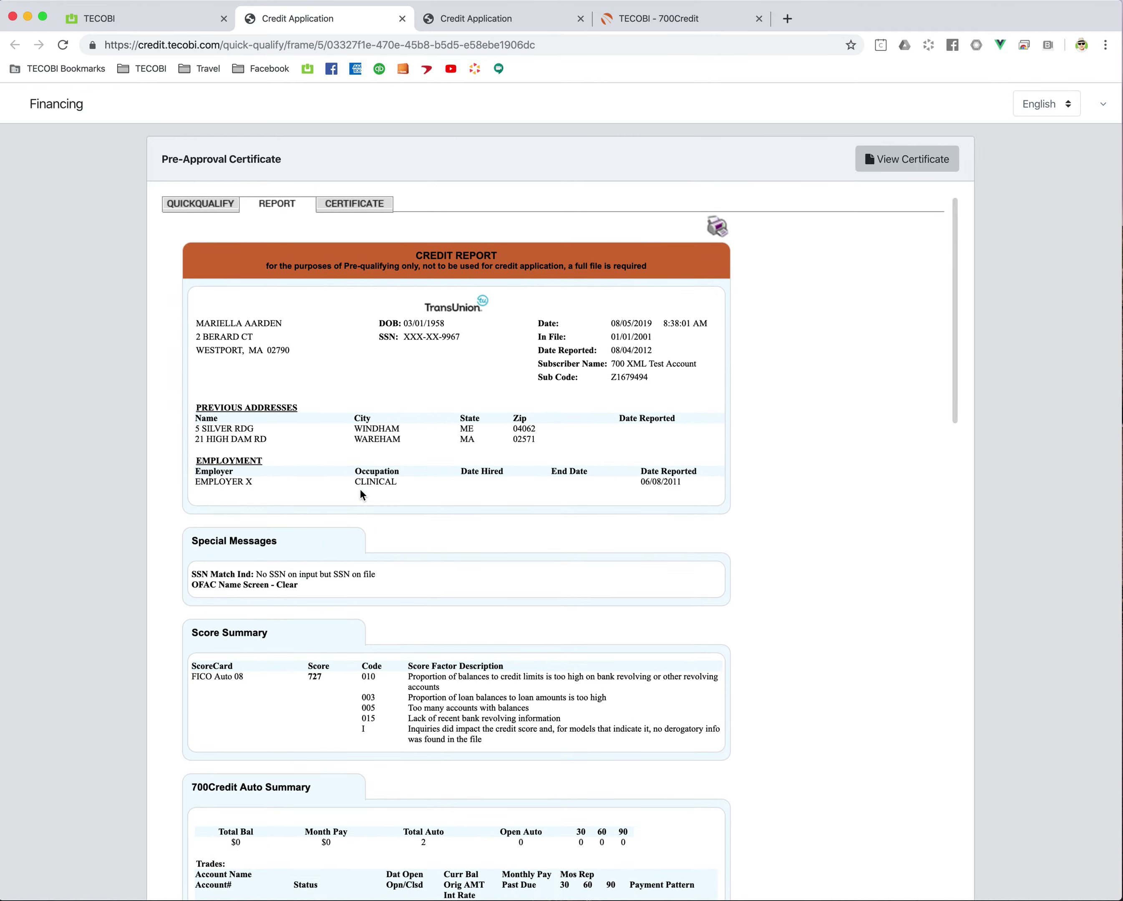
scroll(360, 493, down, 8)
scroll(360, 488, down, 7)
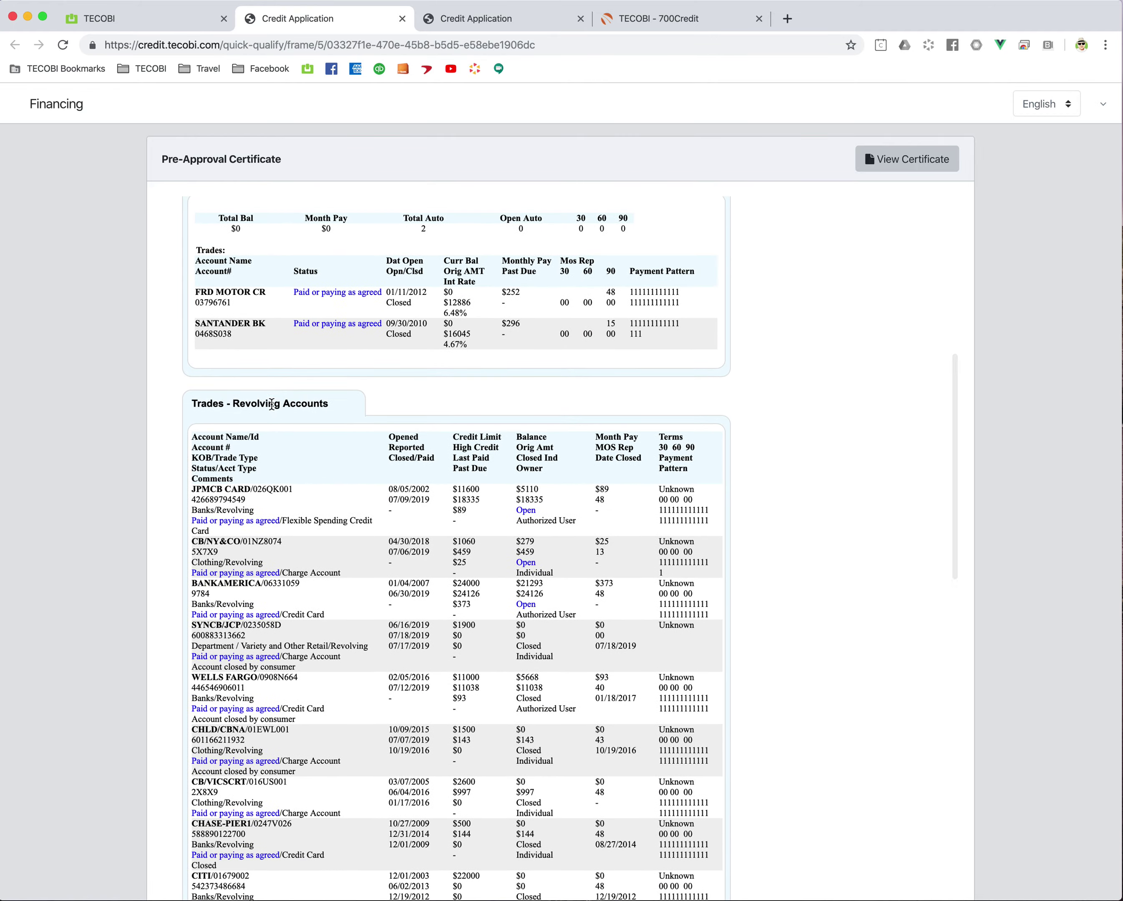
scroll(271, 425, down, 16)
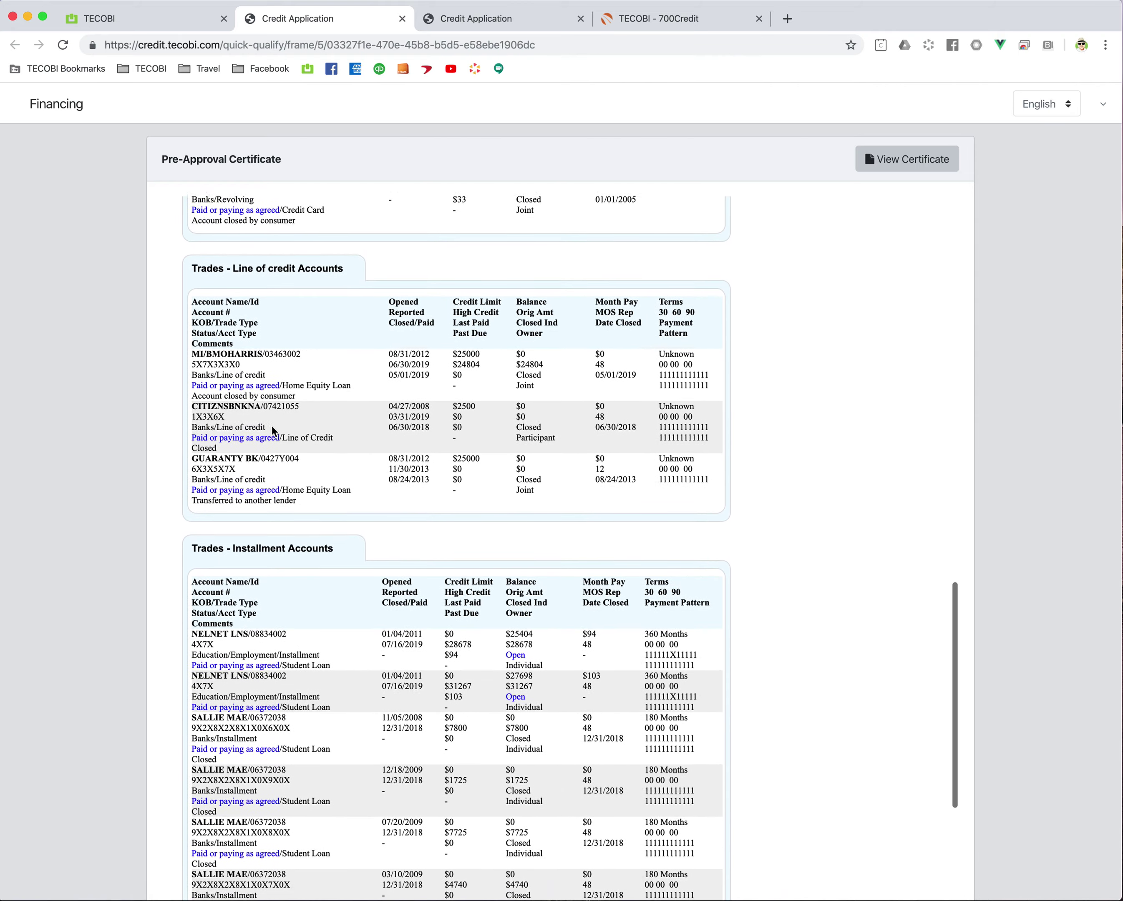
scroll(272, 425, down, 20)
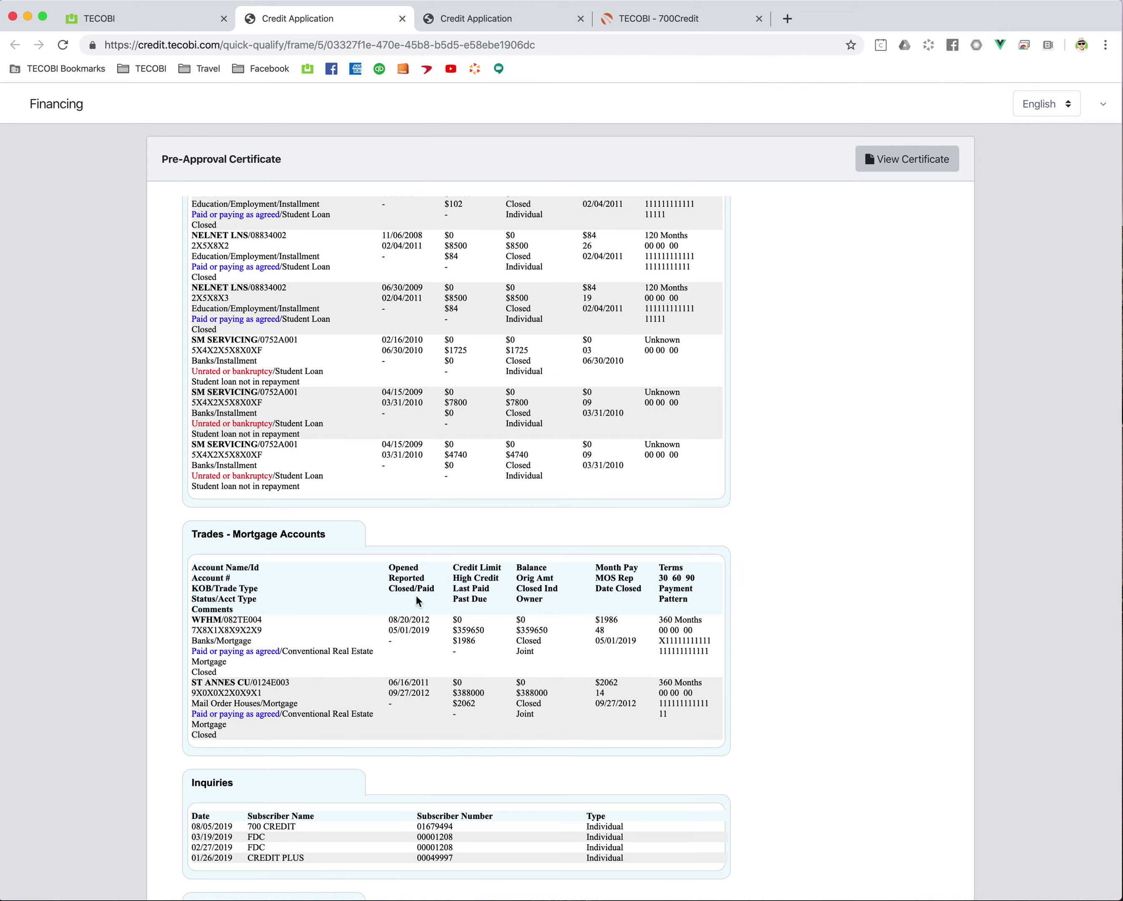
scroll(416, 596, up, 20)
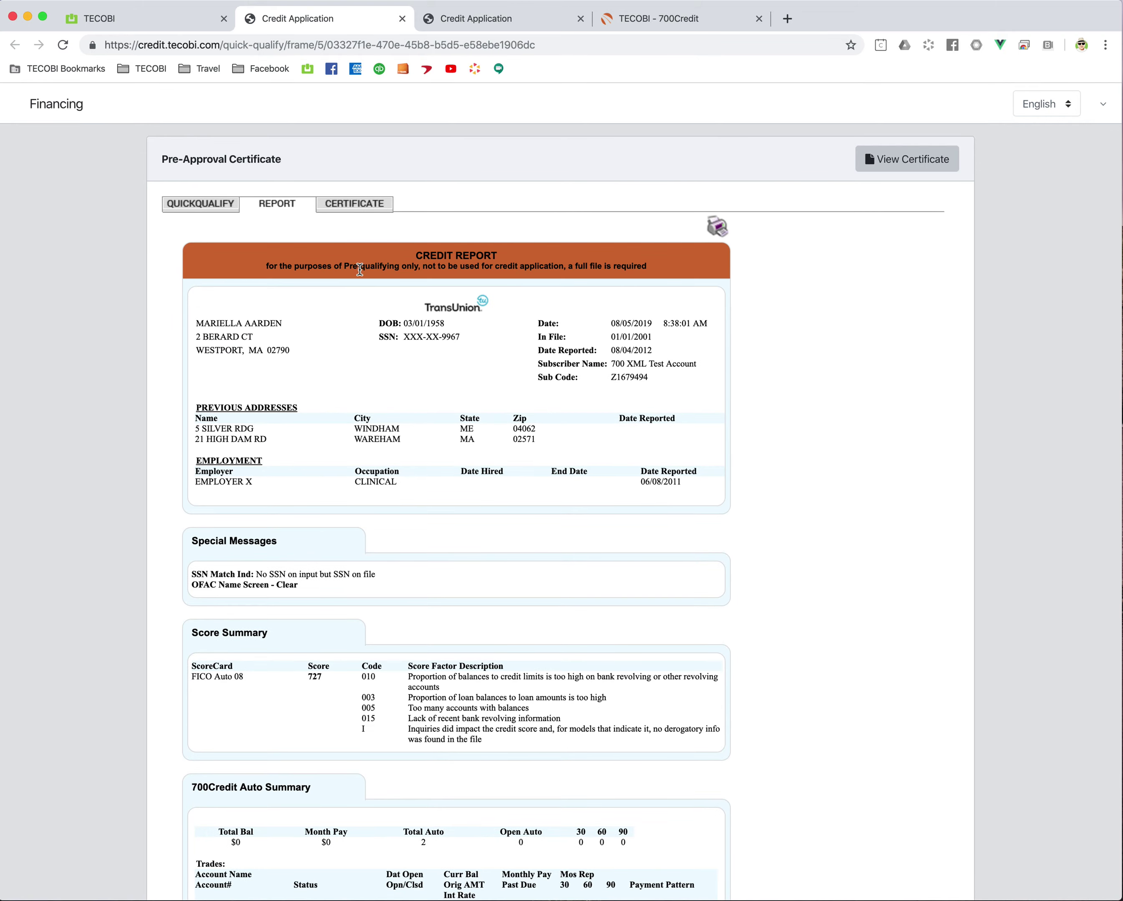
Step: Revisit the QuickQualify results, and return to the lead's conversation with the pre-qualification summary closed
click(193, 210)
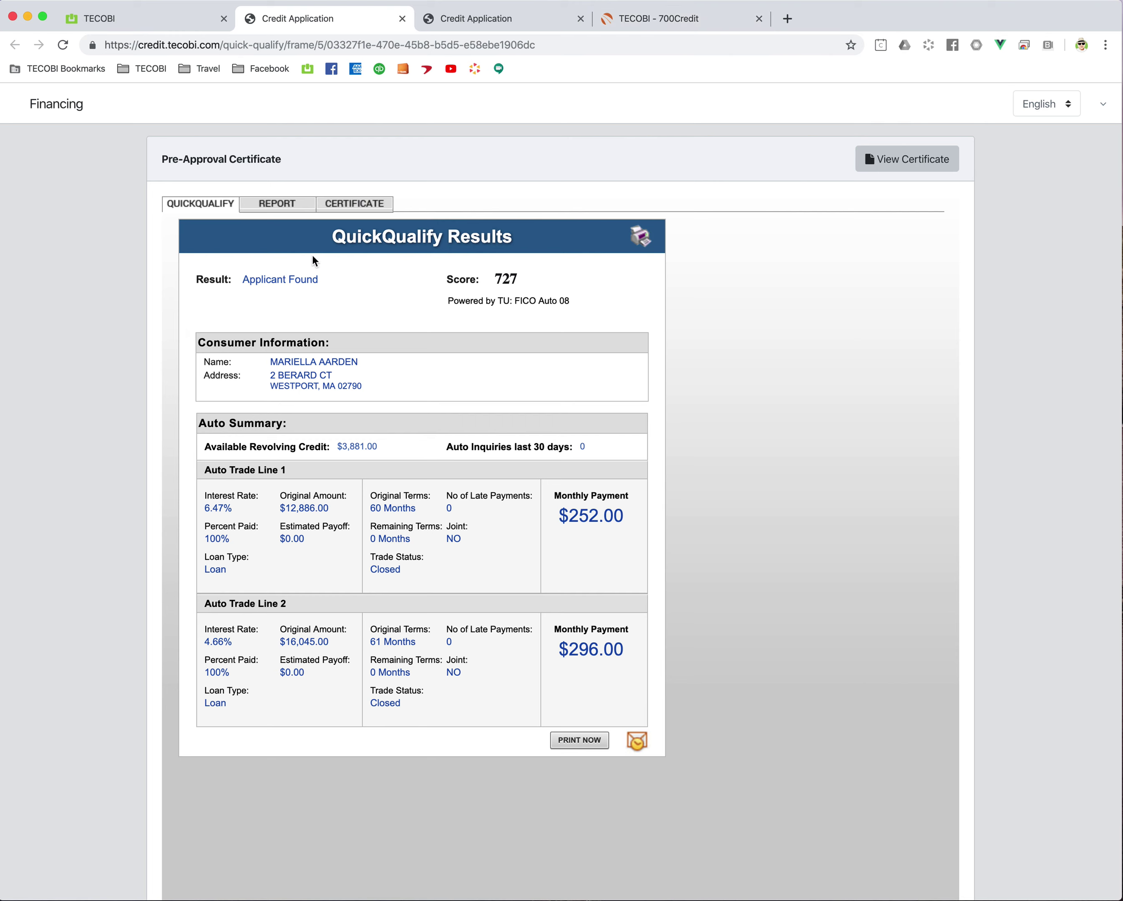
click(108, 19)
click(297, 505)
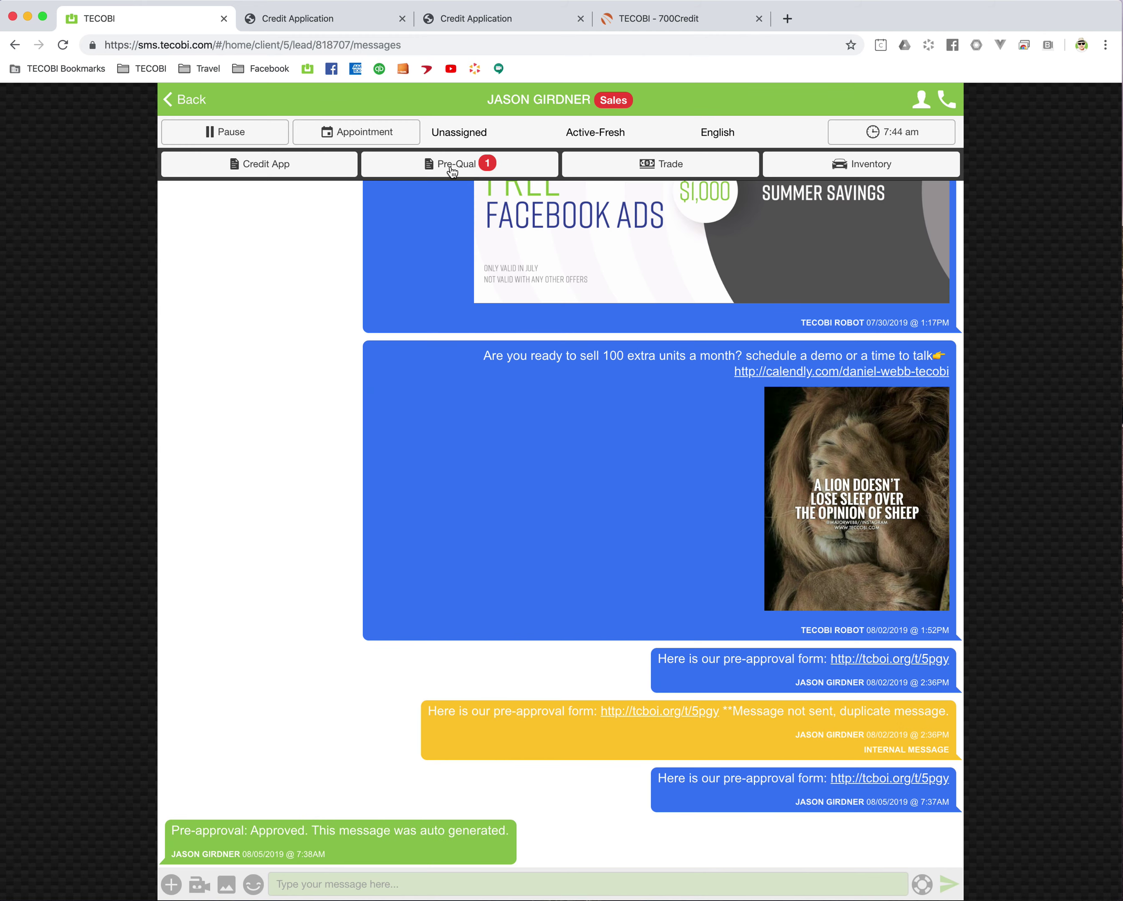